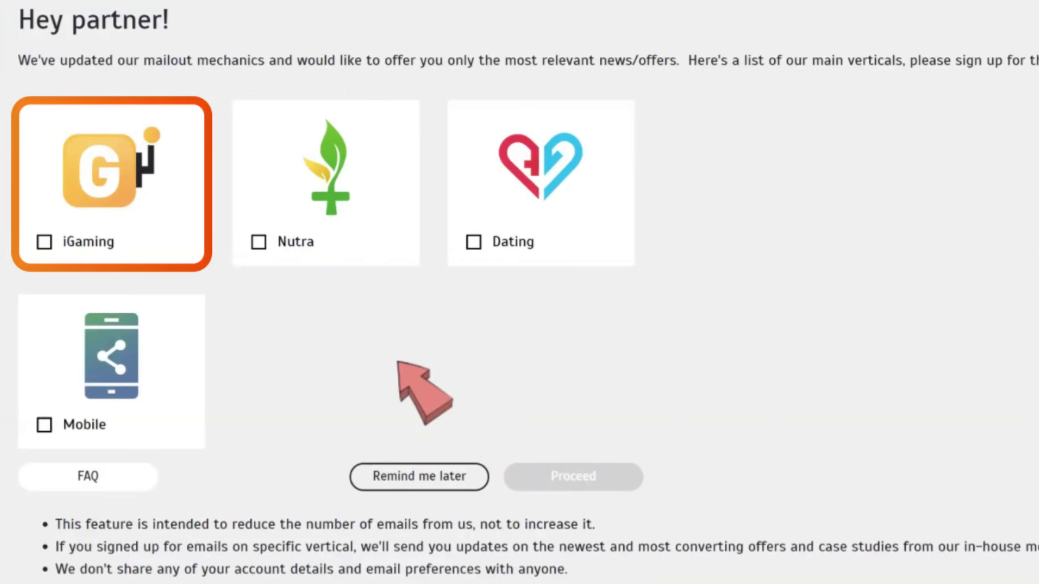
- Subscribe to Nutra, Dating and Mobile offer emails, leaving iGaming unticked, and proceed
{"action": "left_click", "coordinate": [258, 242]}
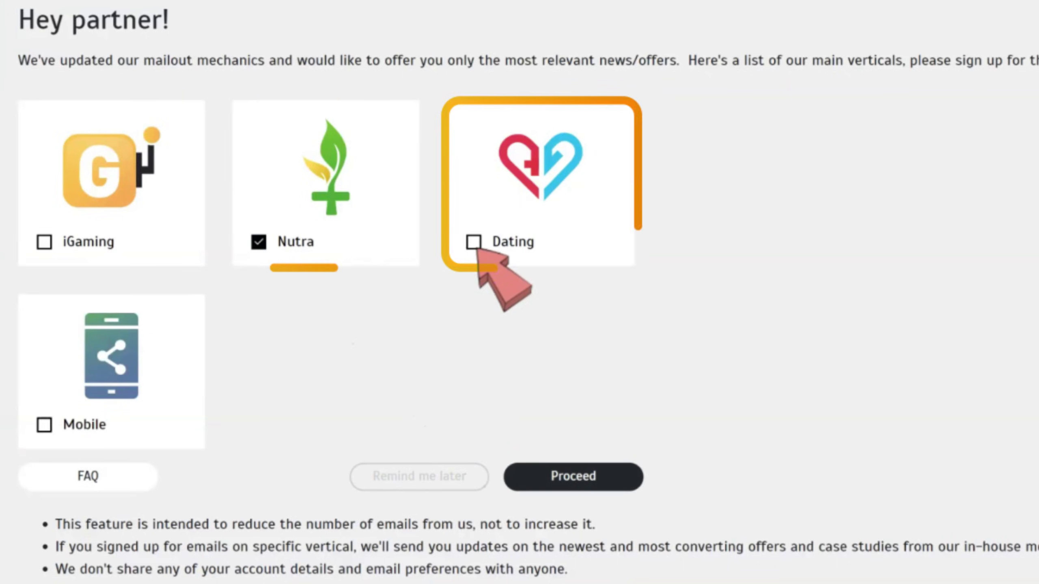
{"action": "left_click", "coordinate": [474, 242]}
{"action": "left_click", "coordinate": [44, 424]}
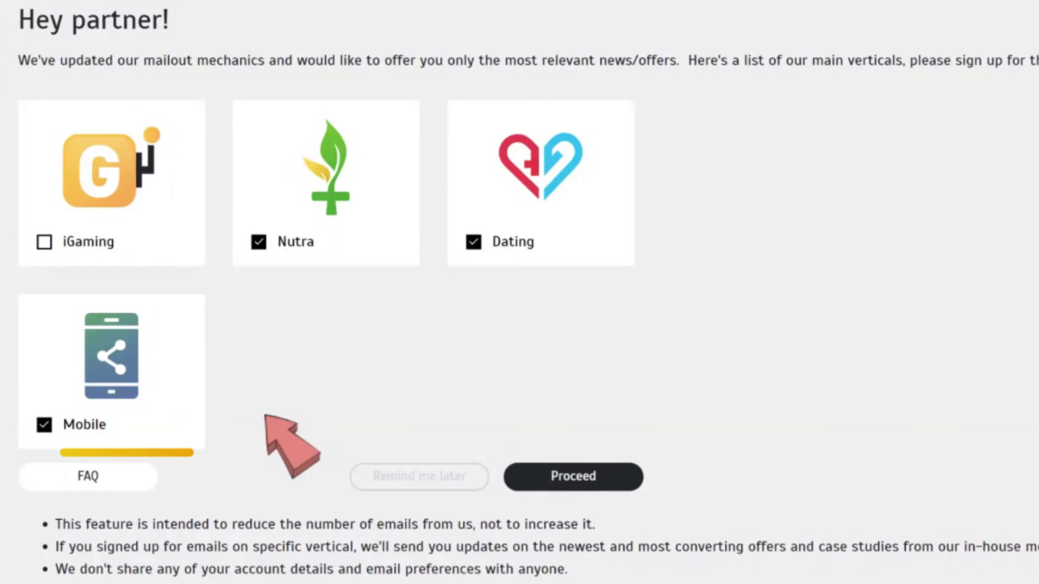
{"action": "left_click", "coordinate": [625, 477]}
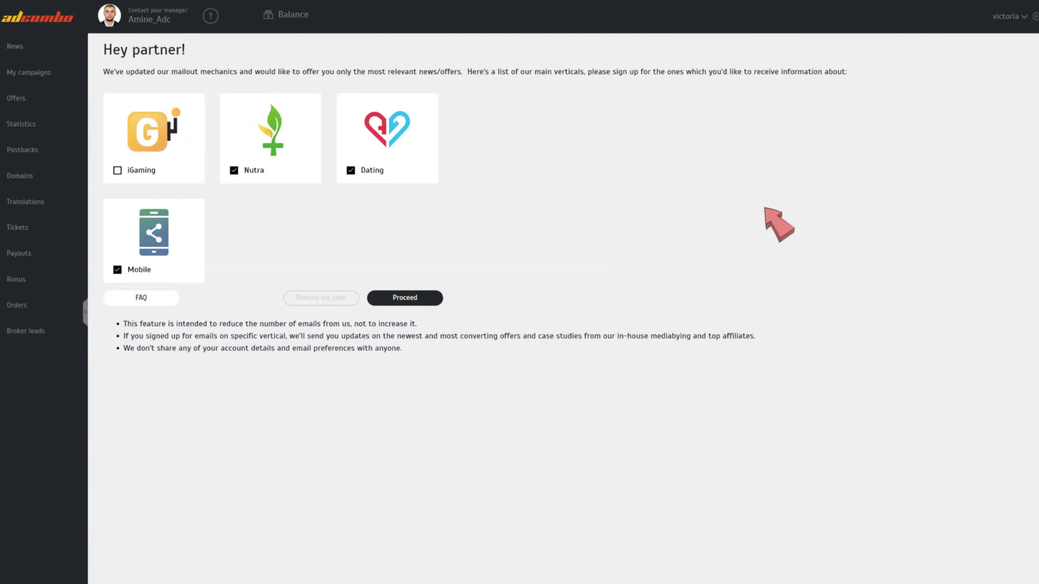
- Open Account settings from the user dropdown at the top right
{"action": "left_click", "coordinate": [1021, 28]}
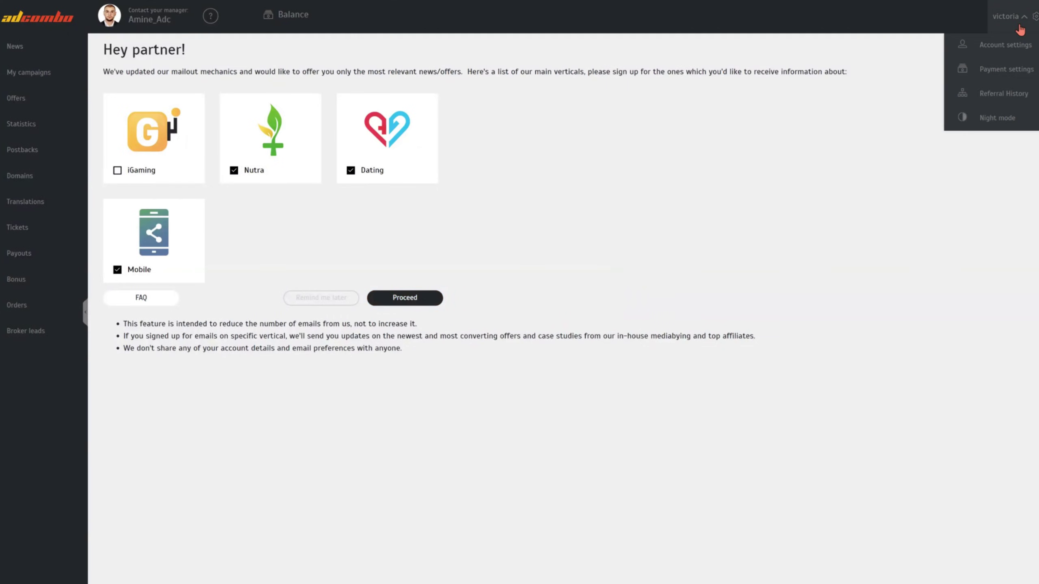
{"action": "left_click", "coordinate": [1017, 45]}
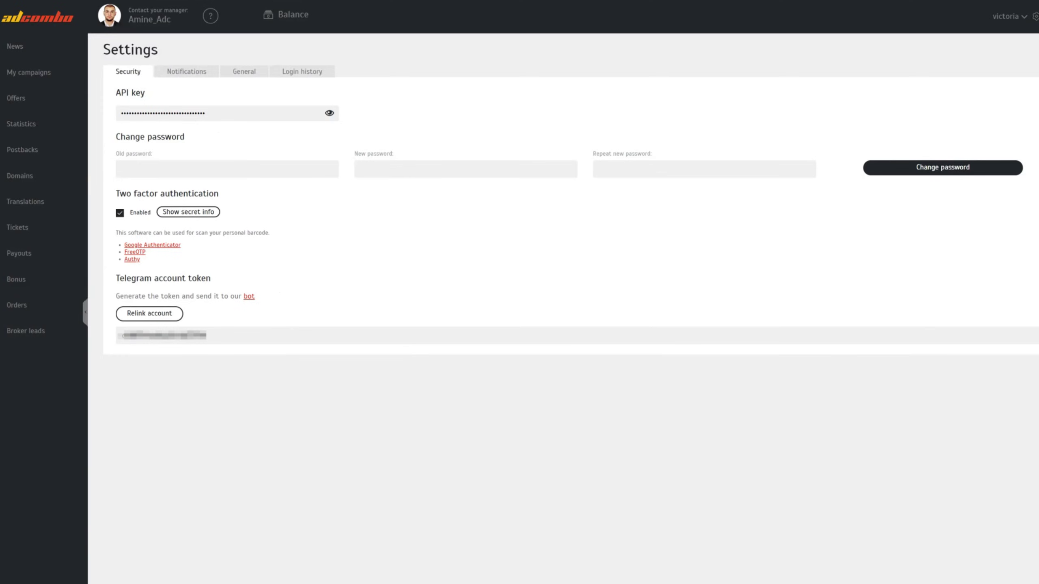
- Check the General tab's interface languages without changing them, then go to Notifications
{"action": "left_click", "coordinate": [255, 73]}
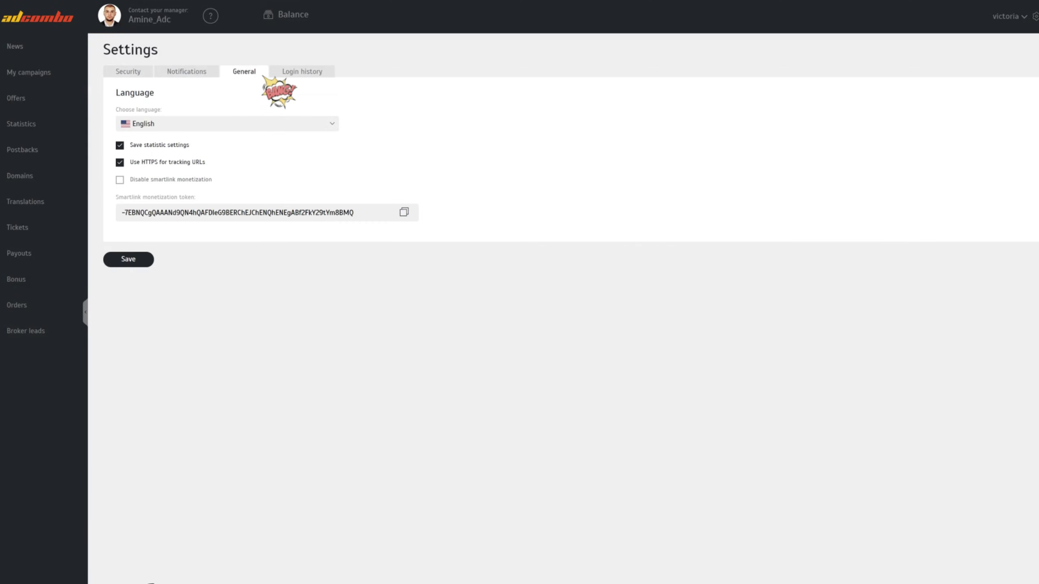
{"action": "left_click", "coordinate": [248, 127]}
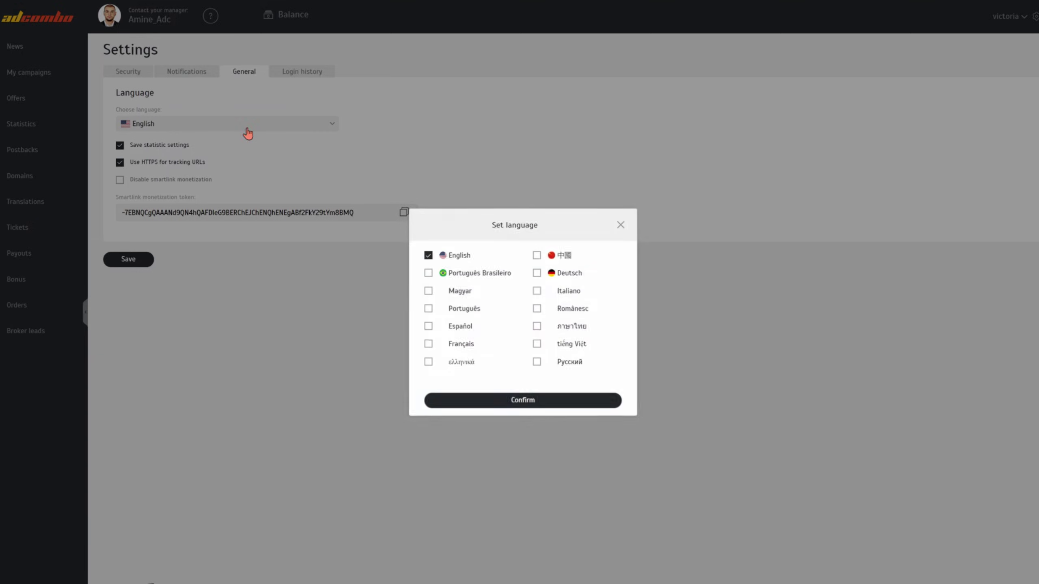
{"action": "left_click", "coordinate": [621, 225]}
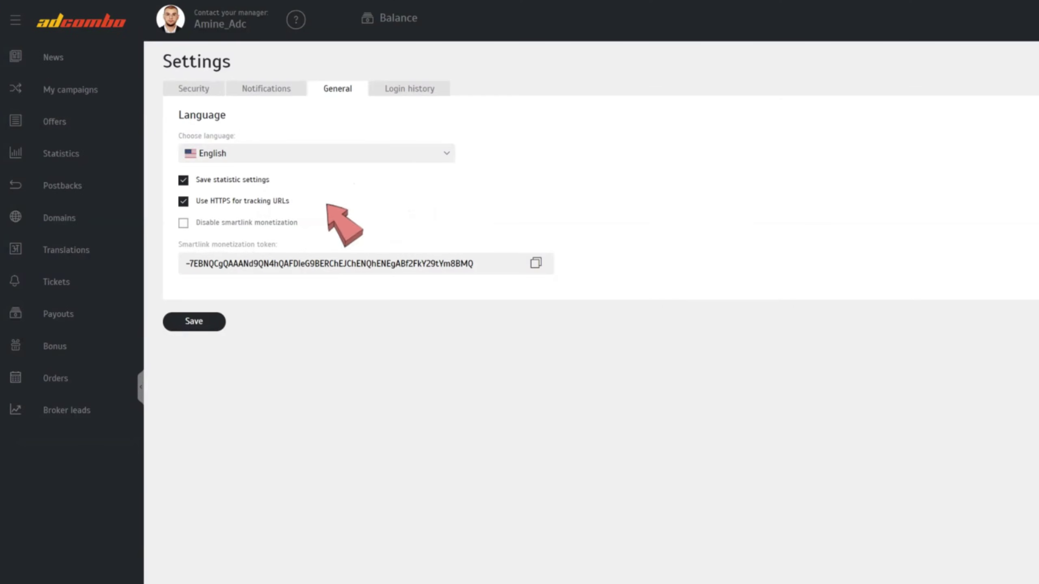
{"action": "left_click", "coordinate": [298, 95]}
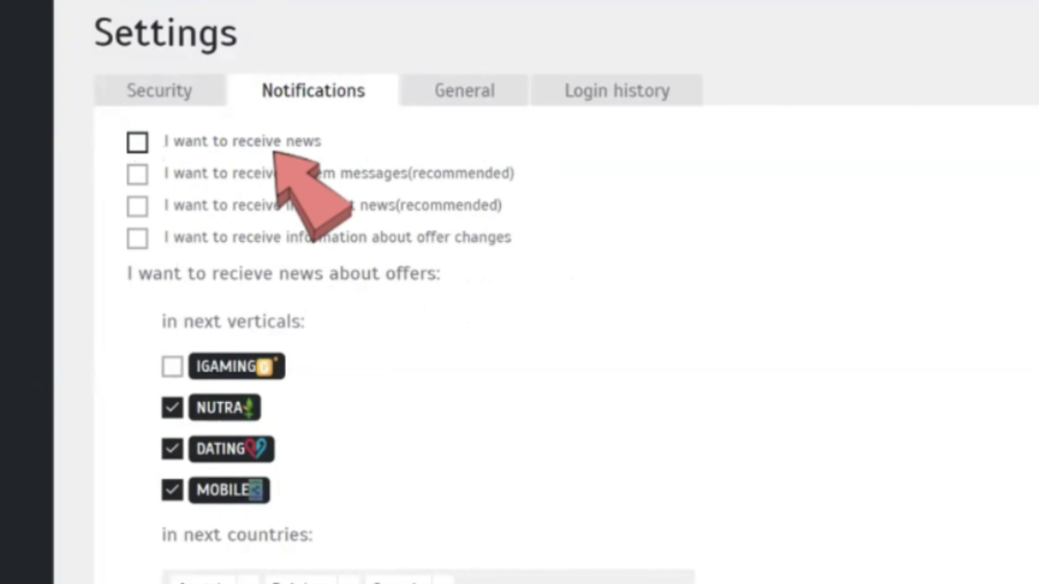
- Turn on receiving news and add Angola and Austria as news countries
{"action": "left_click", "coordinate": [138, 141]}
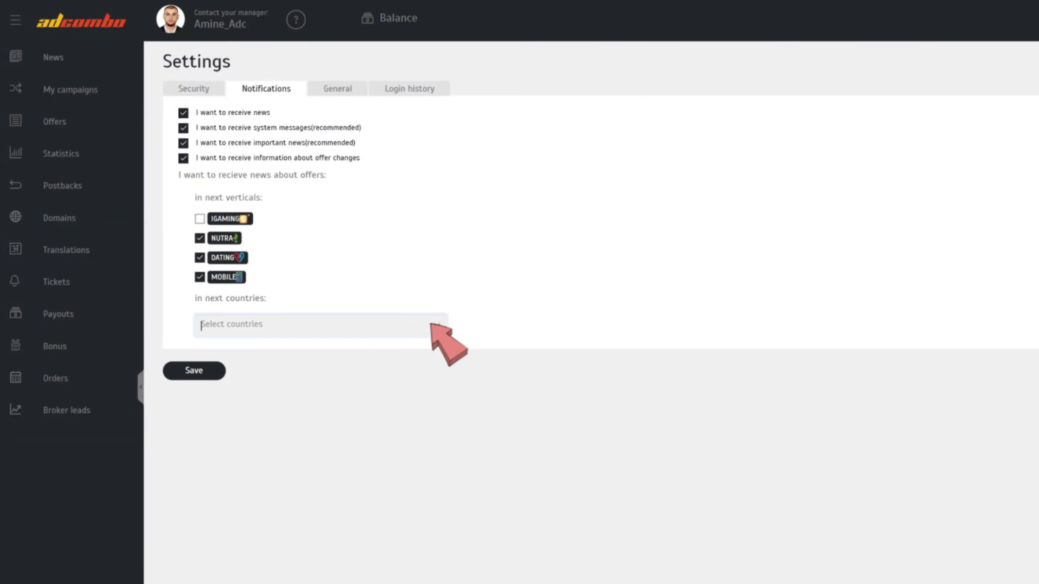
{"action": "left_click", "coordinate": [277, 452]}
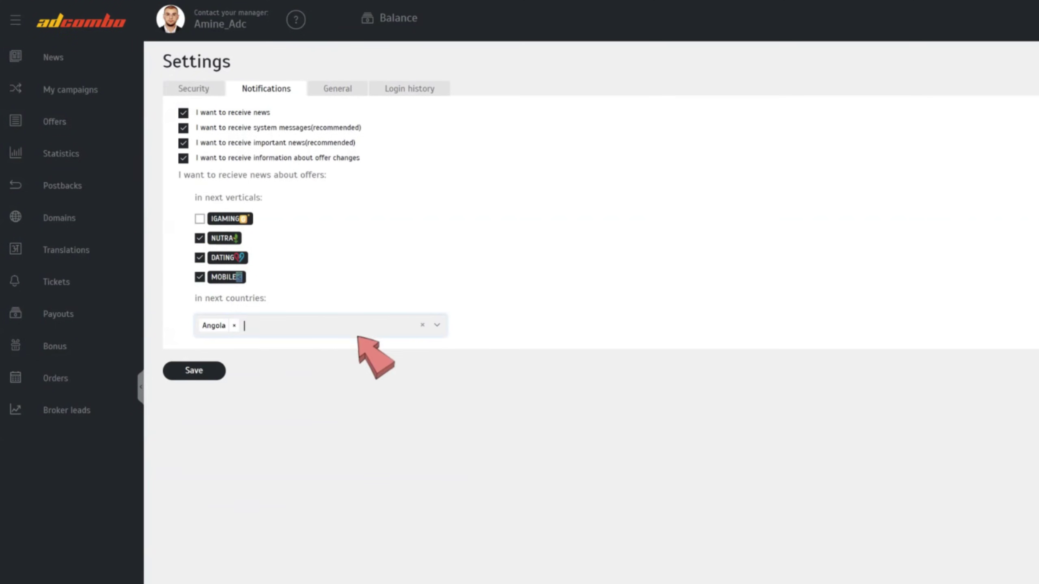
{"action": "left_click", "coordinate": [357, 329]}
{"action": "scroll", "coordinate": [318, 413], "scroll_direction": "down", "scroll_amount": 2}
- Add Bolivia as a news country, save the notification preferences, and open Payment settings
{"action": "left_click", "coordinate": [285, 435]}
{"action": "left_click", "coordinate": [319, 329]}
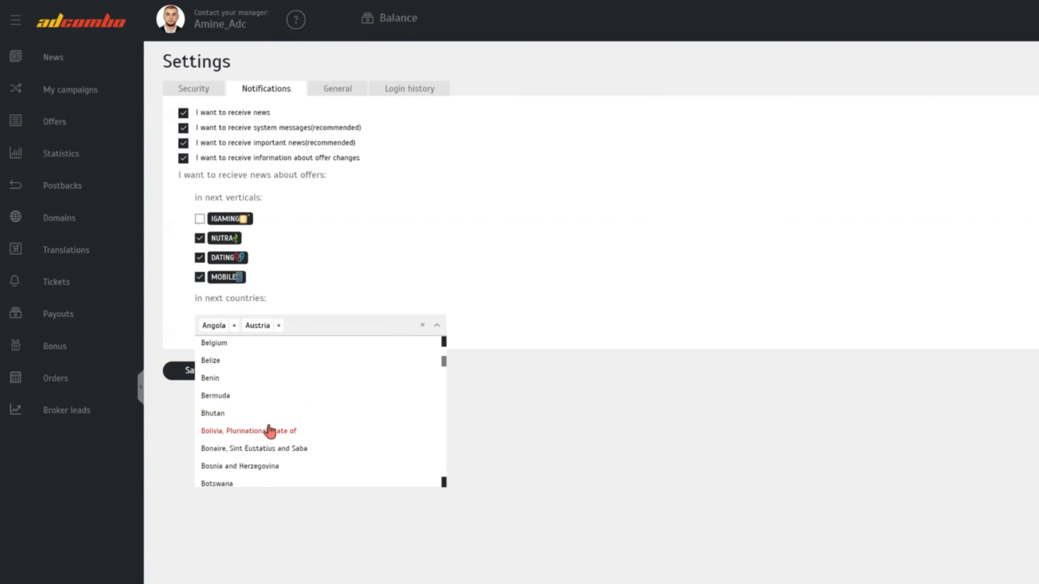
{"action": "left_click", "coordinate": [268, 431]}
{"action": "left_click", "coordinate": [194, 382]}
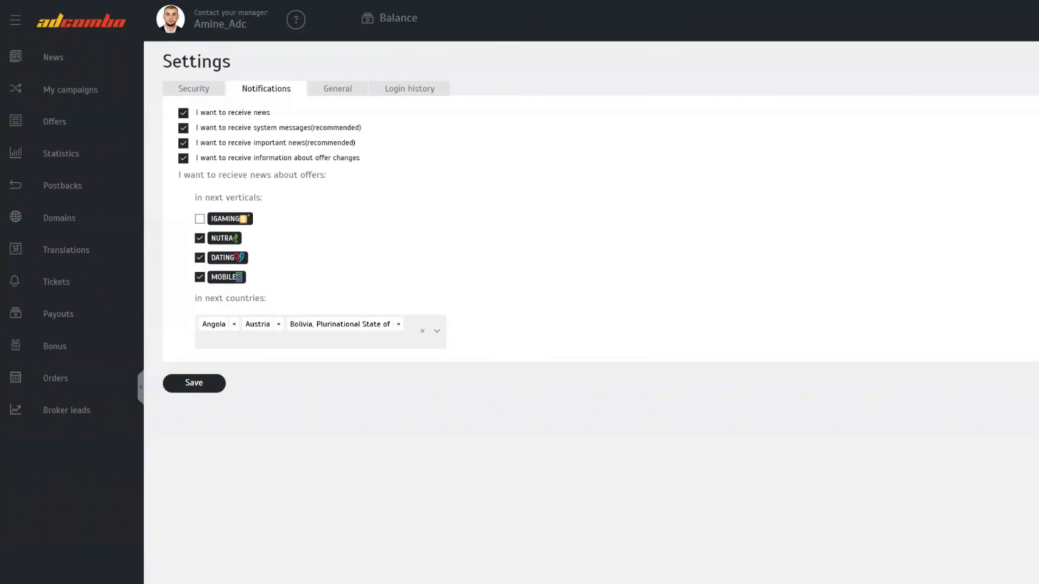
{"action": "left_click", "coordinate": [994, 69]}
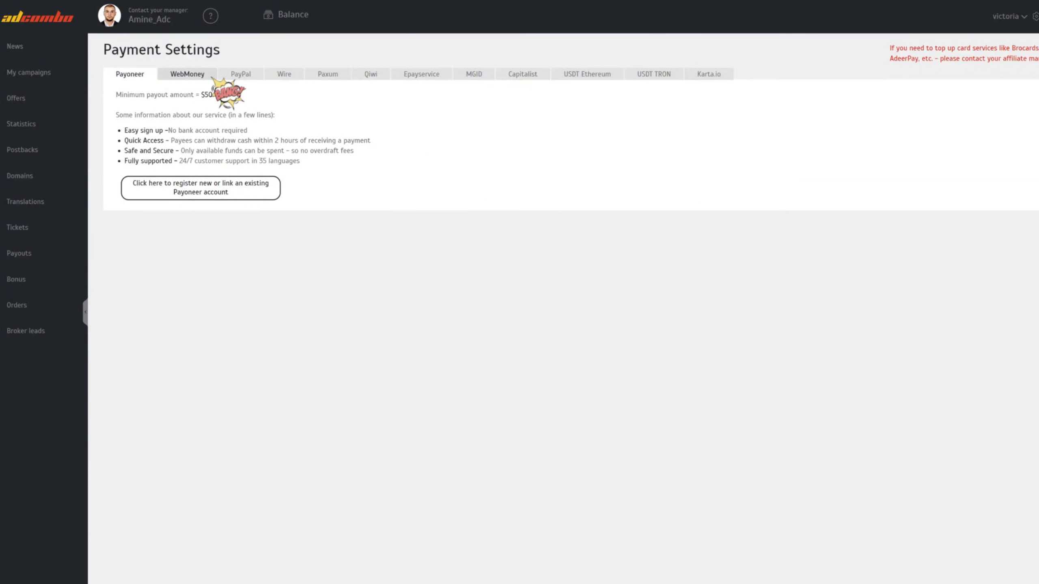
- Review the WebMoney and PayPal payout forms, then open Referral History
{"action": "left_click", "coordinate": [207, 75]}
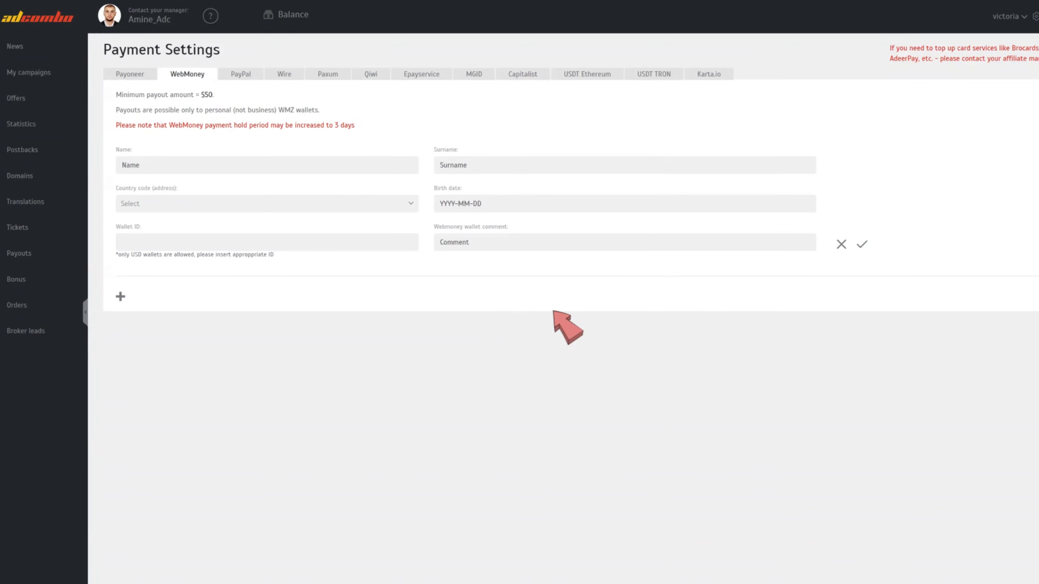
{"action": "left_click", "coordinate": [249, 77]}
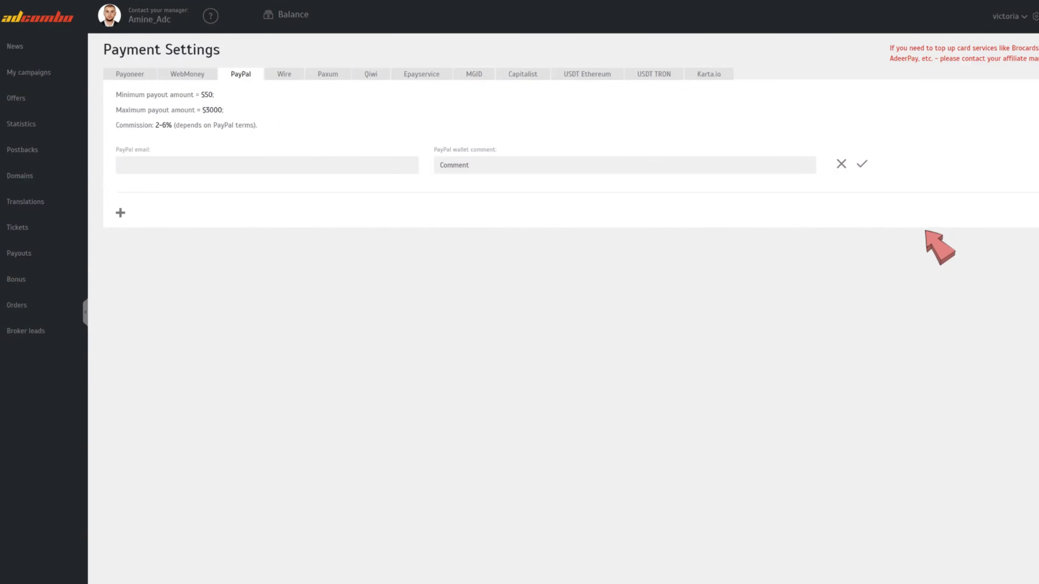
{"action": "left_click", "coordinate": [1022, 25]}
{"action": "left_click", "coordinate": [1008, 99]}
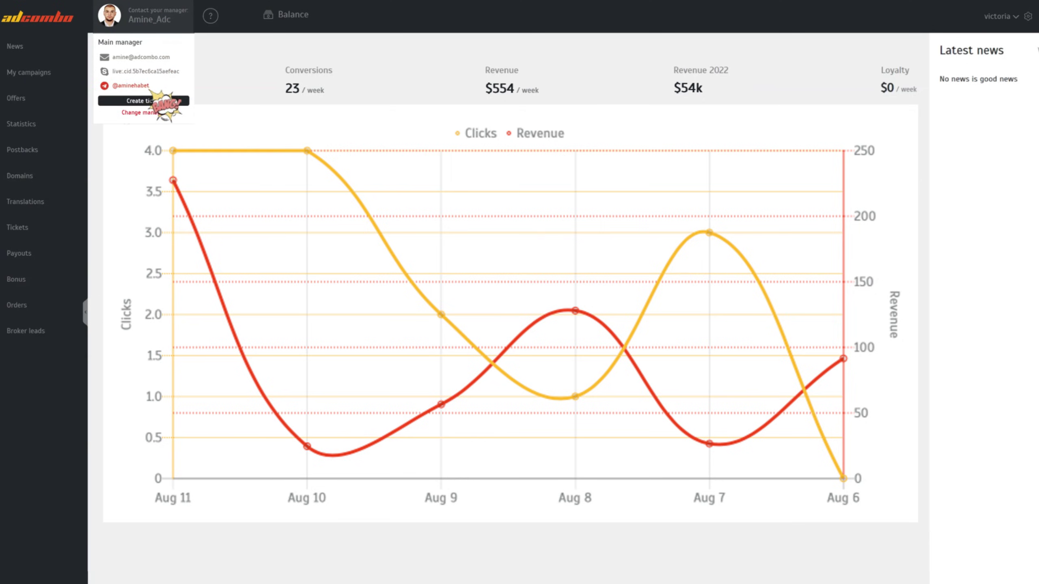
- Start a new support ticket, look through its ticket types, and close the form
{"action": "left_click", "coordinate": [143, 101]}
{"action": "left_click", "coordinate": [527, 262]}
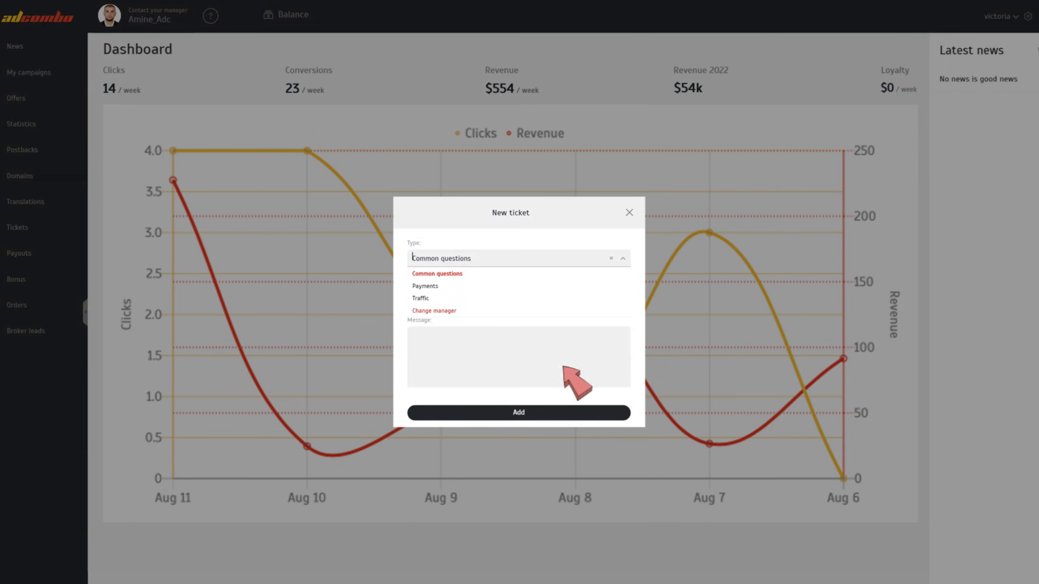
{"action": "left_click", "coordinate": [550, 414]}
{"action": "left_click", "coordinate": [629, 213]}
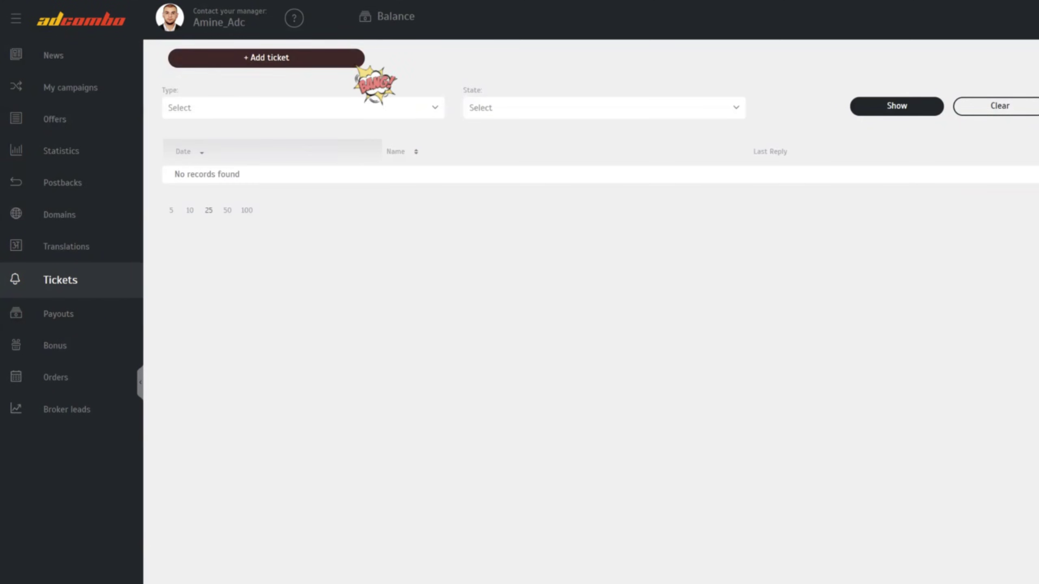
- Check the ticket types again, then browse the Tickets list's Type and State filters
{"action": "left_click", "coordinate": [357, 63]}
{"action": "left_click", "coordinate": [616, 322]}
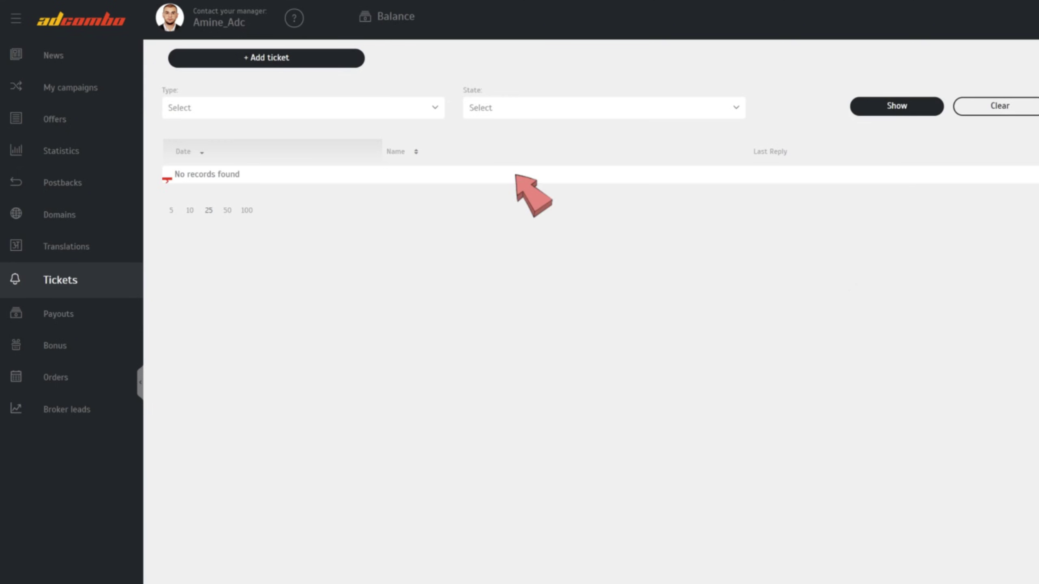
{"action": "left_click", "coordinate": [366, 113]}
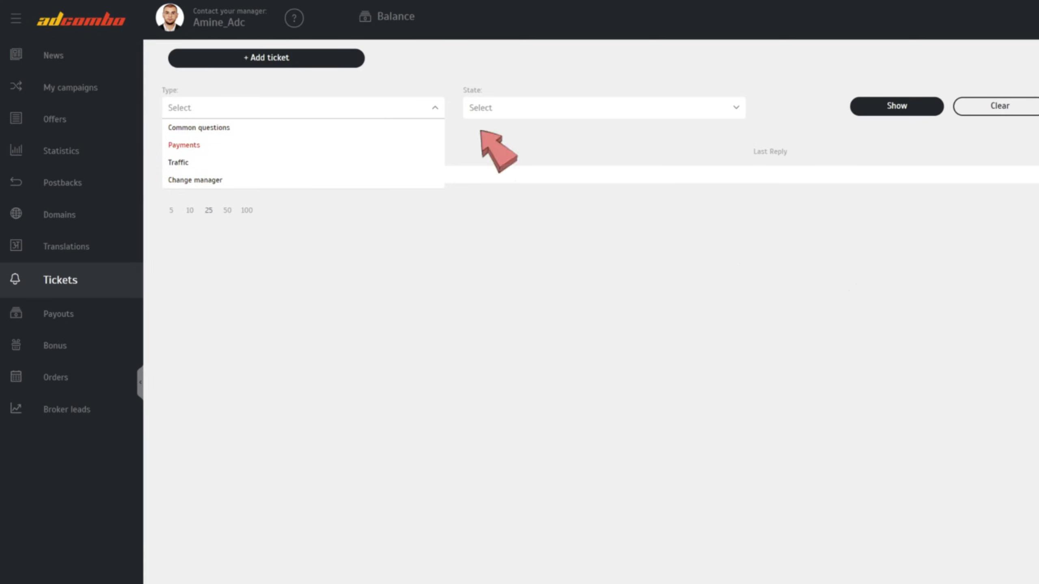
{"action": "left_click", "coordinate": [519, 107]}
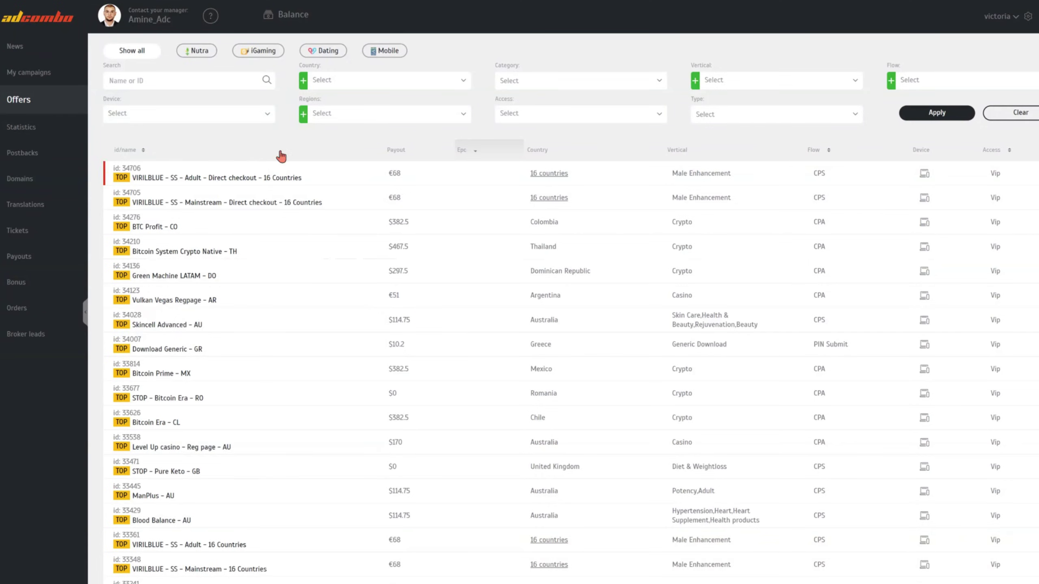
- Show Nutra offers and remove Adult and Health products from the Vertical filter
{"action": "left_click", "coordinate": [200, 53]}
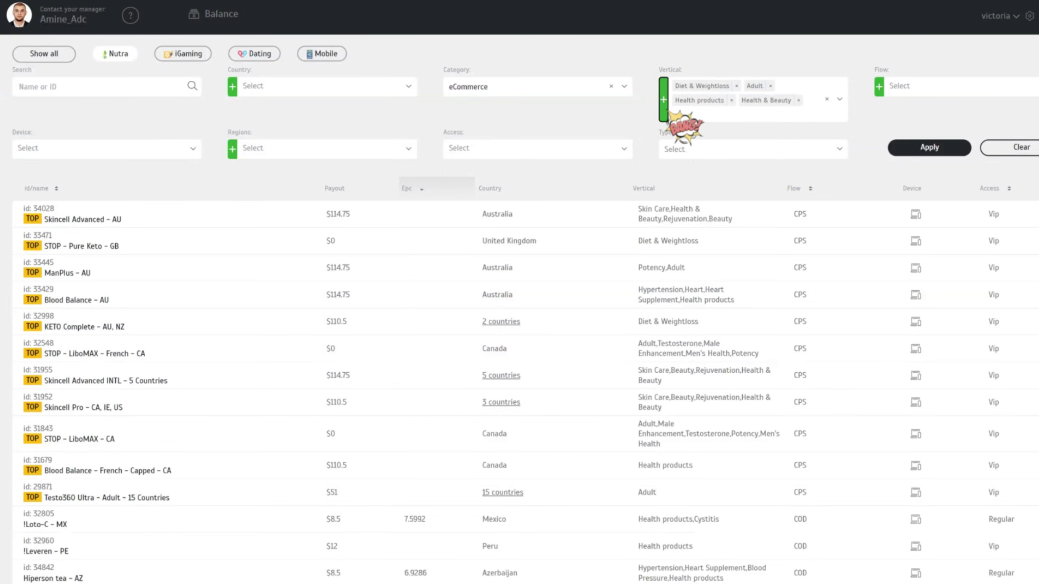
{"action": "left_click", "coordinate": [769, 86]}
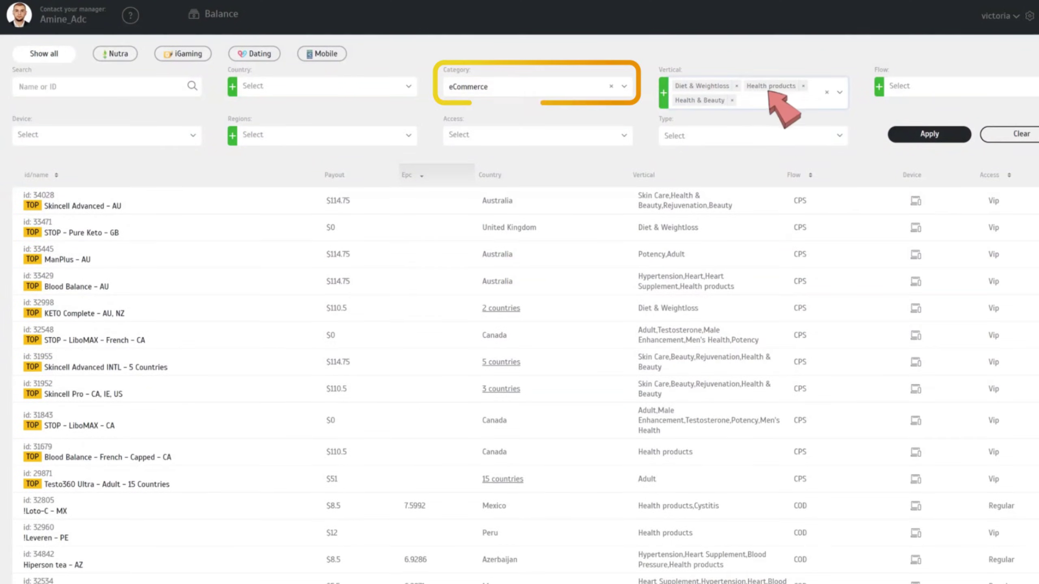
{"action": "left_click", "coordinate": [804, 86]}
{"action": "left_click", "coordinate": [925, 134]}
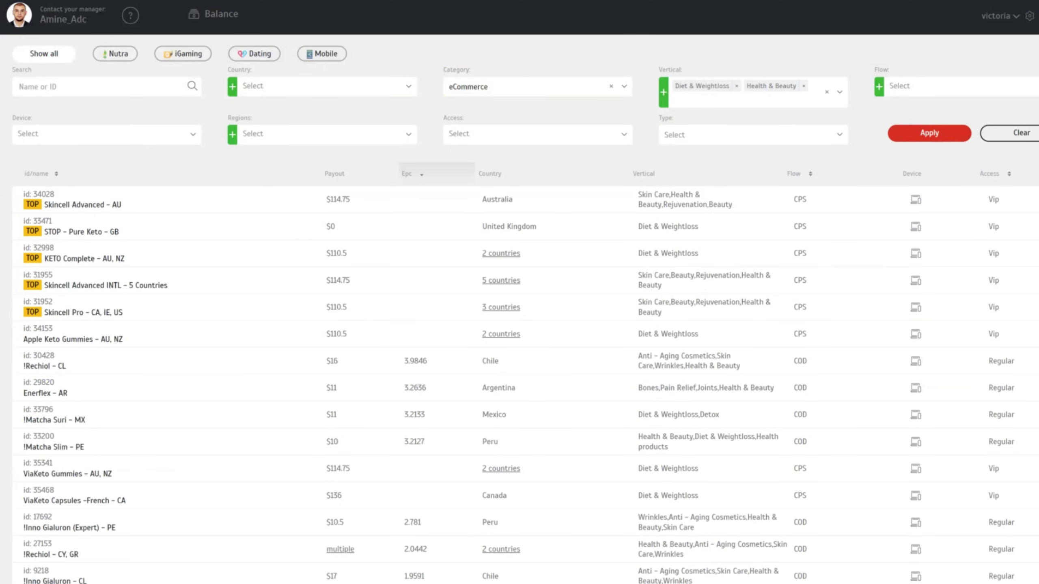
- Browse the Country, Flow, Access and Type filter options without choosing any
{"action": "left_click", "coordinate": [382, 87]}
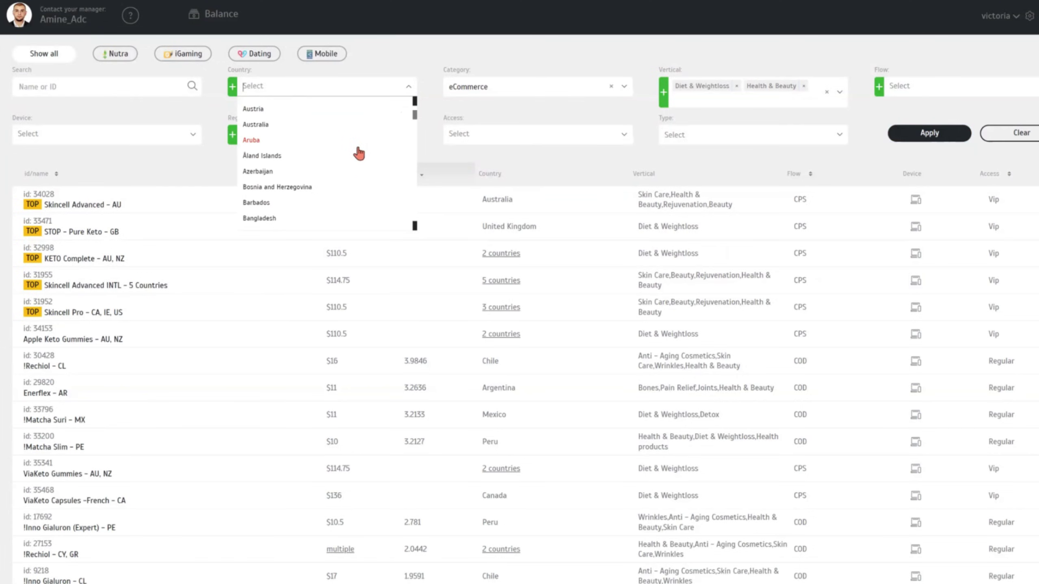
{"action": "scroll", "coordinate": [358, 154], "scroll_direction": "up", "scroll_amount": 3}
{"action": "left_click", "coordinate": [204, 183]}
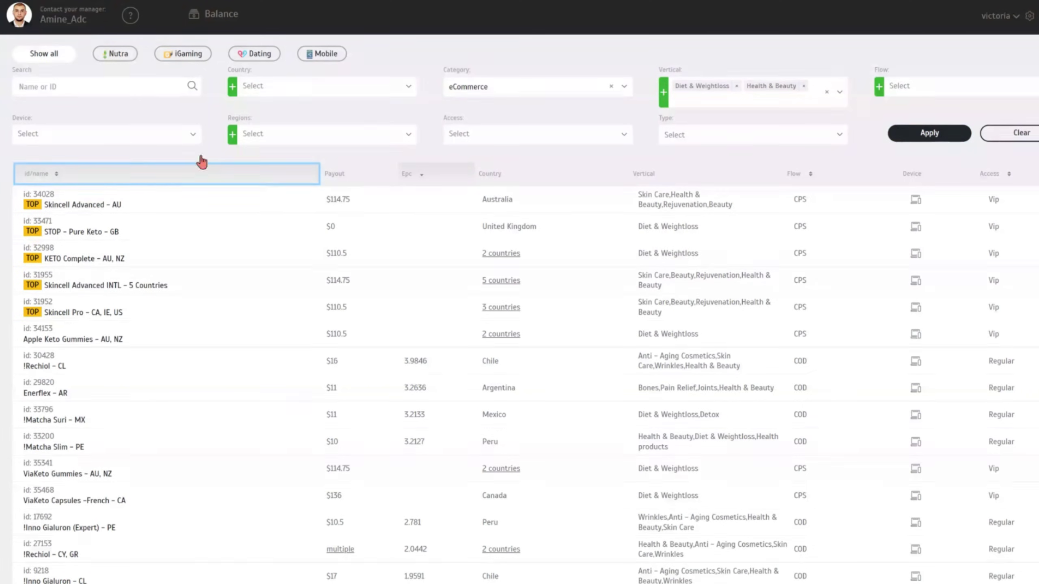
{"action": "left_click", "coordinate": [908, 88]}
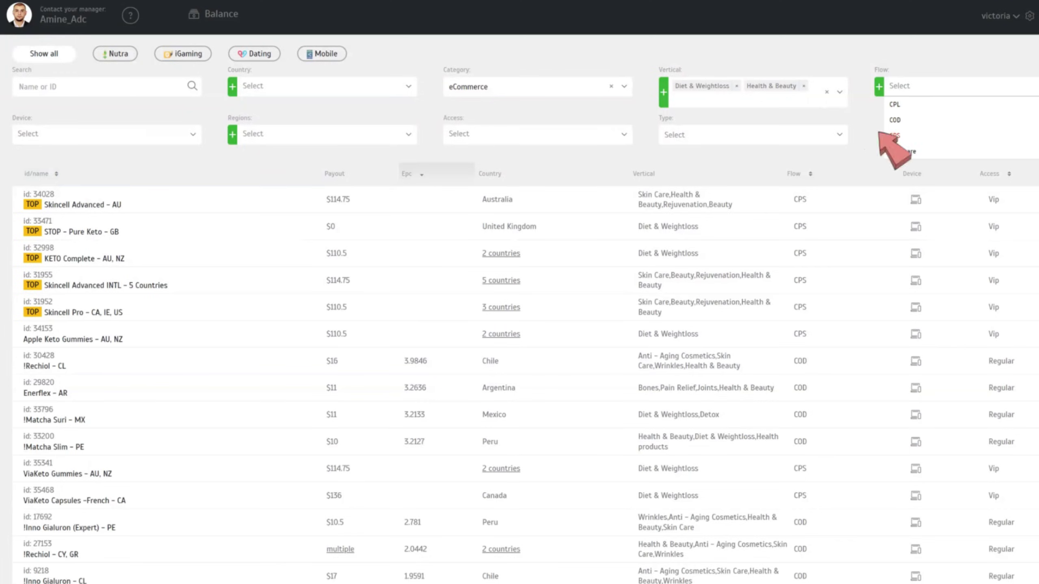
{"action": "left_click", "coordinate": [552, 134]}
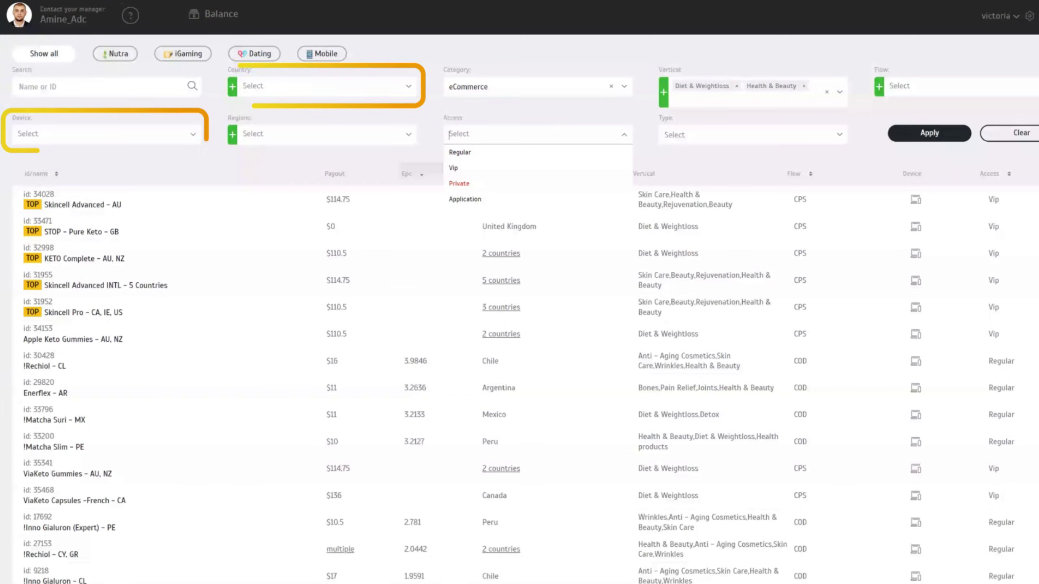
{"action": "left_click", "coordinate": [708, 134]}
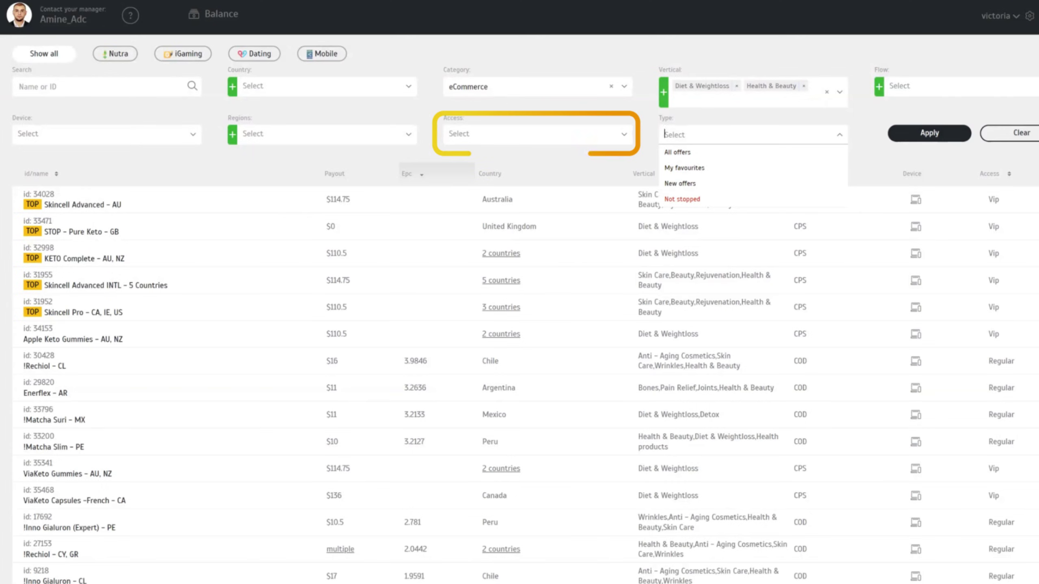
{"action": "left_click", "coordinate": [930, 133]}
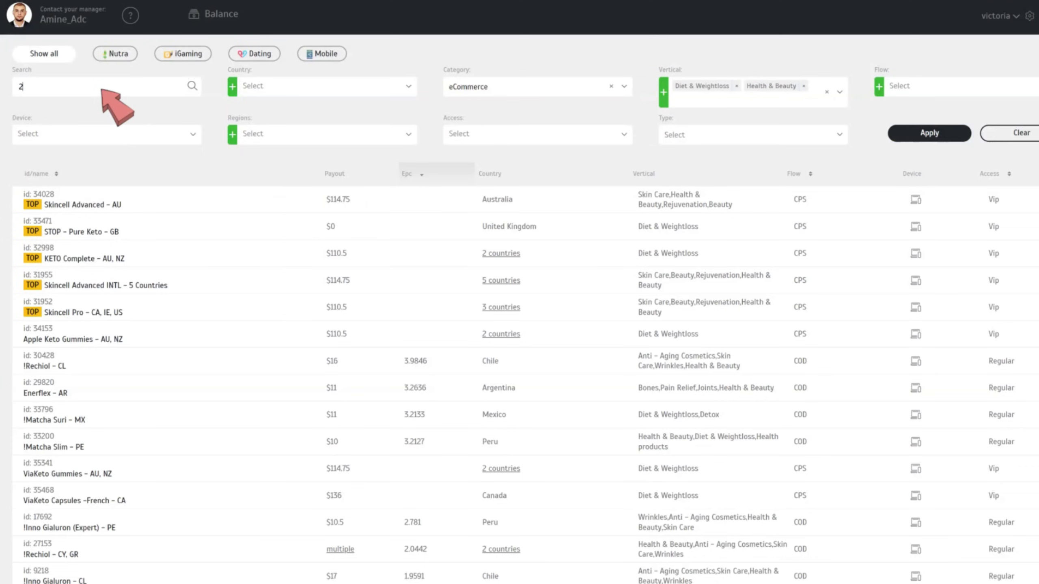
{"action": "type", "text": "9820"}
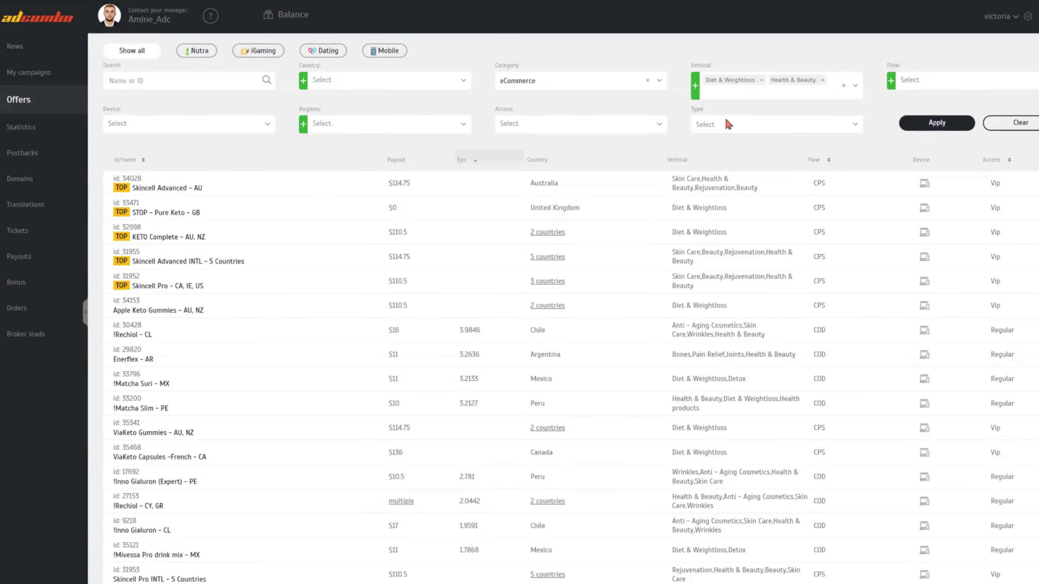
- Check the Access options, then search the offers by ID for offer 29820
{"action": "left_click", "coordinate": [568, 125]}
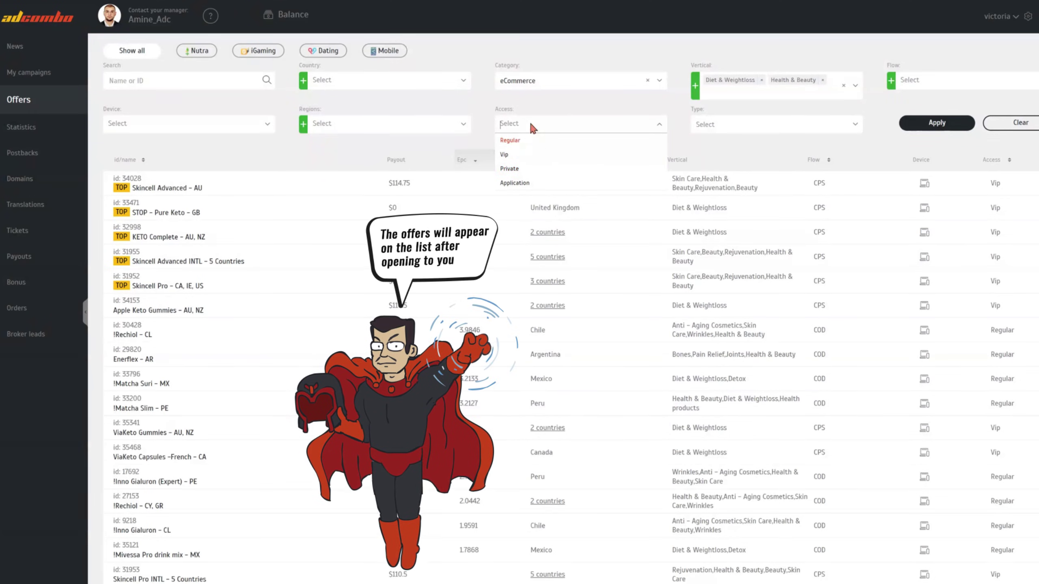
{"action": "key", "text": "Escape"}
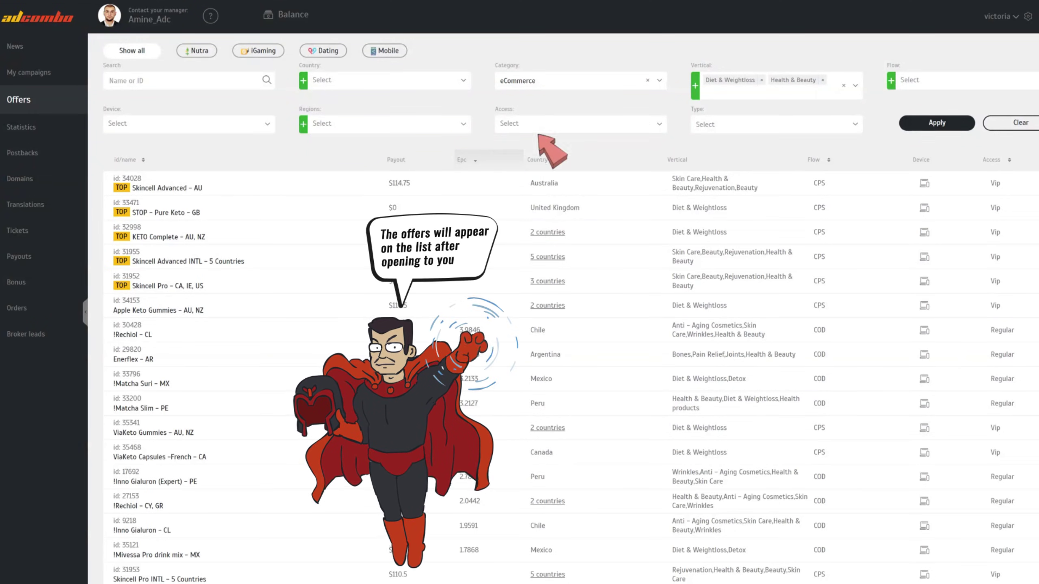
{"action": "left_click", "coordinate": [195, 81]}
{"action": "type", "text": "29"}
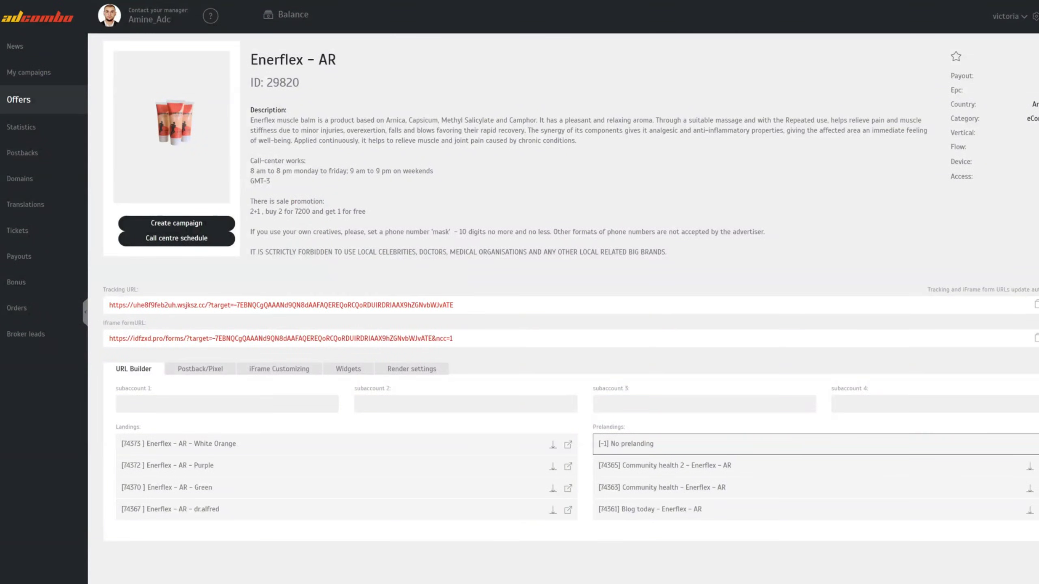
{"action": "left_click", "coordinate": [176, 237]}
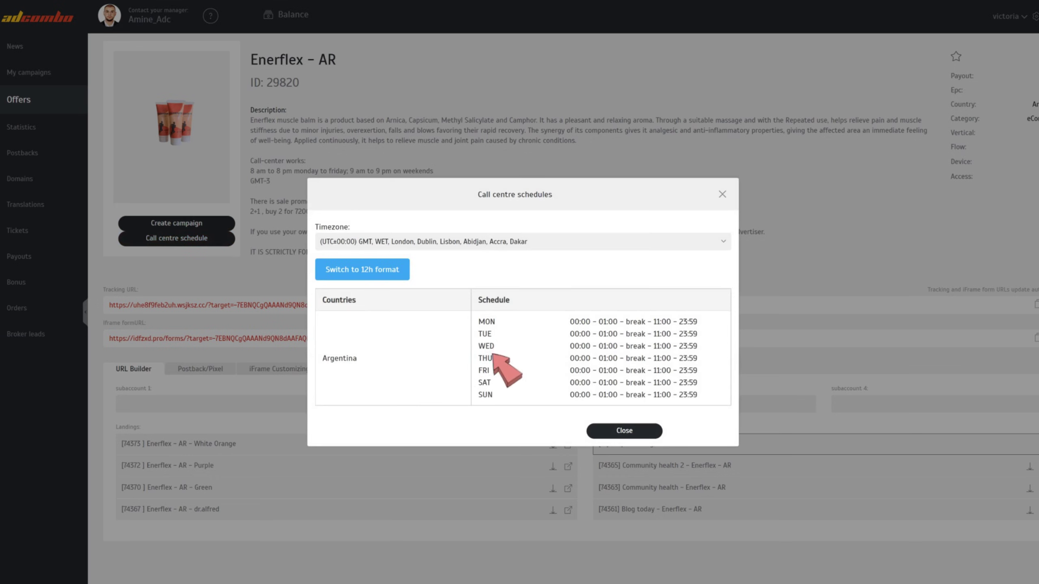
{"action": "left_click", "coordinate": [625, 430]}
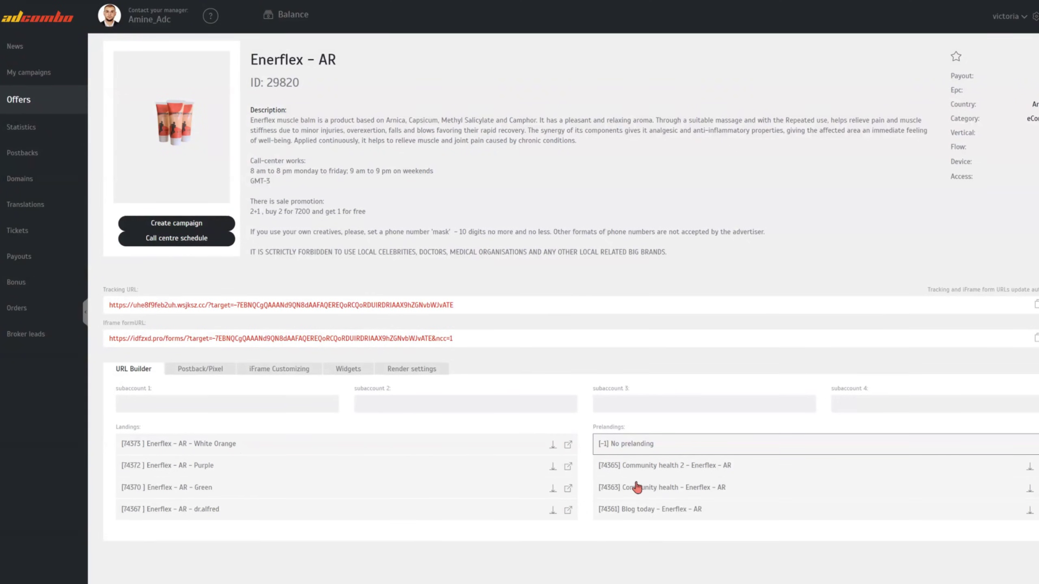
{"action": "left_click", "coordinate": [230, 225]}
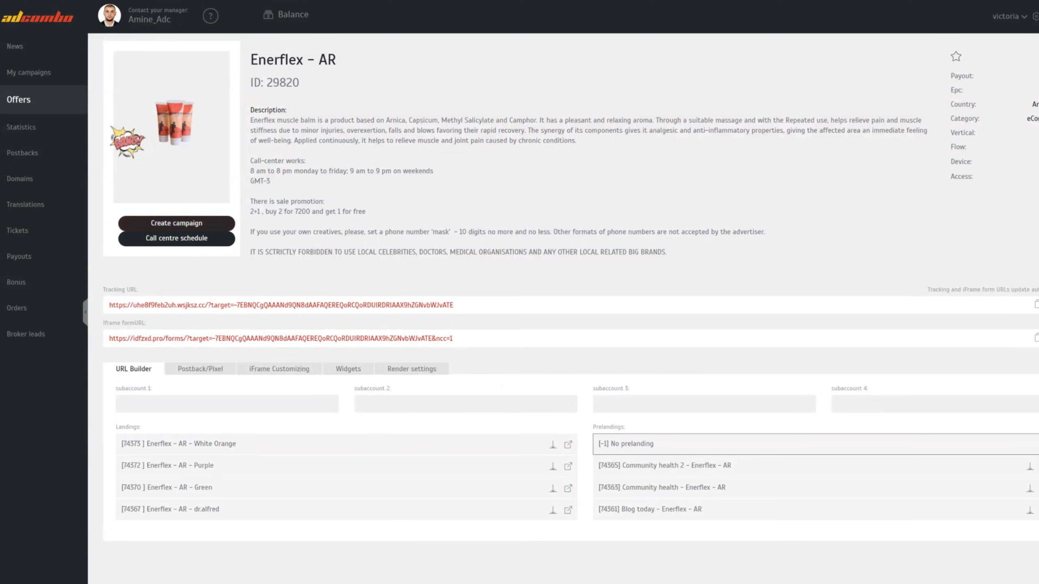
{"action": "left_click", "coordinate": [65, 73]}
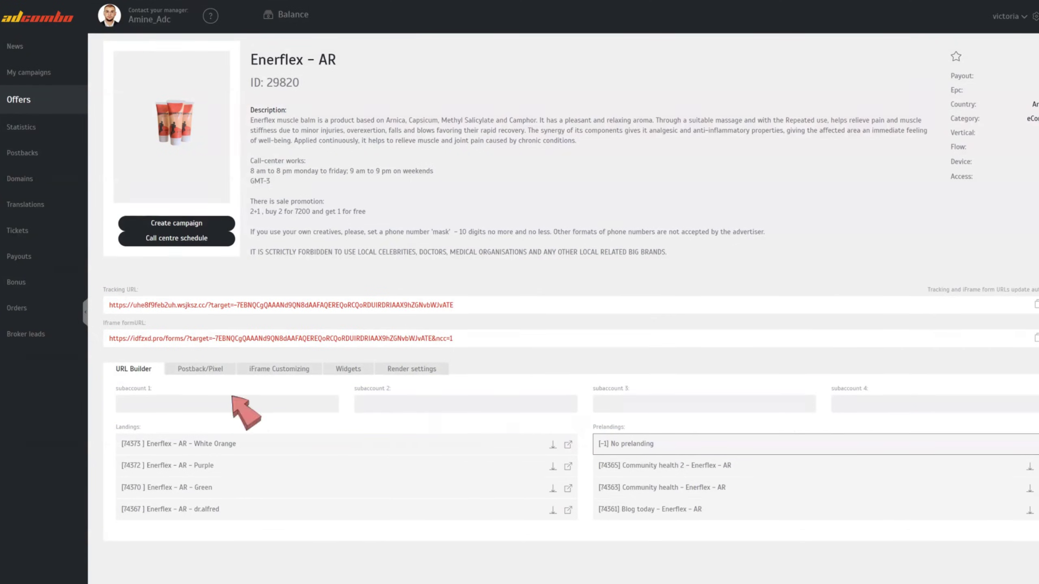
- Switch the Enerflex – AR offer page to its Postback/Pixel tab
{"action": "left_click", "coordinate": [221, 372]}
{"action": "scroll", "coordinate": [253, 400], "scroll_direction": "down", "scroll_amount": 1}
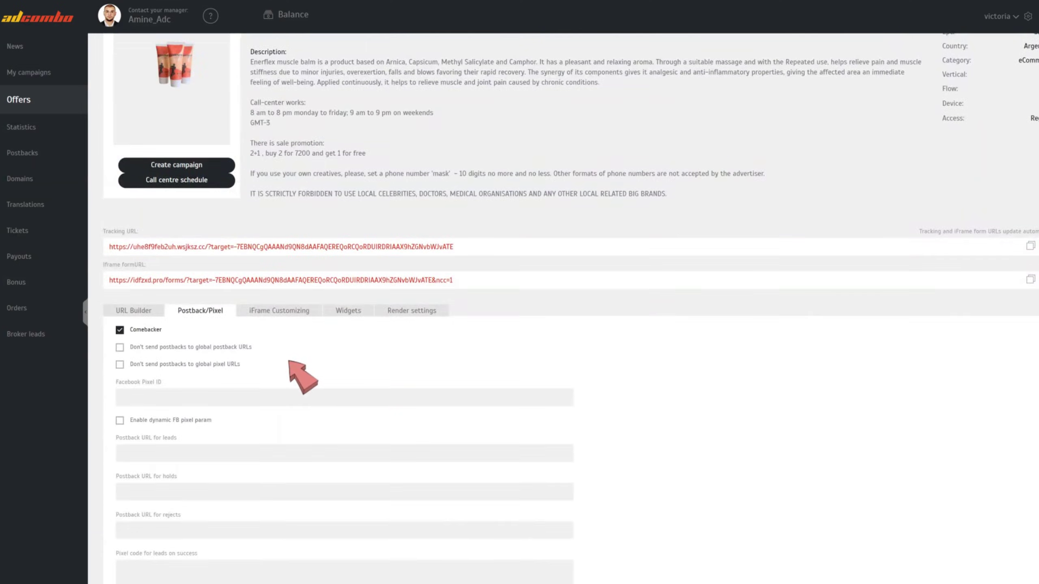
{"action": "scroll", "coordinate": [292, 414], "scroll_direction": "down", "scroll_amount": 2}
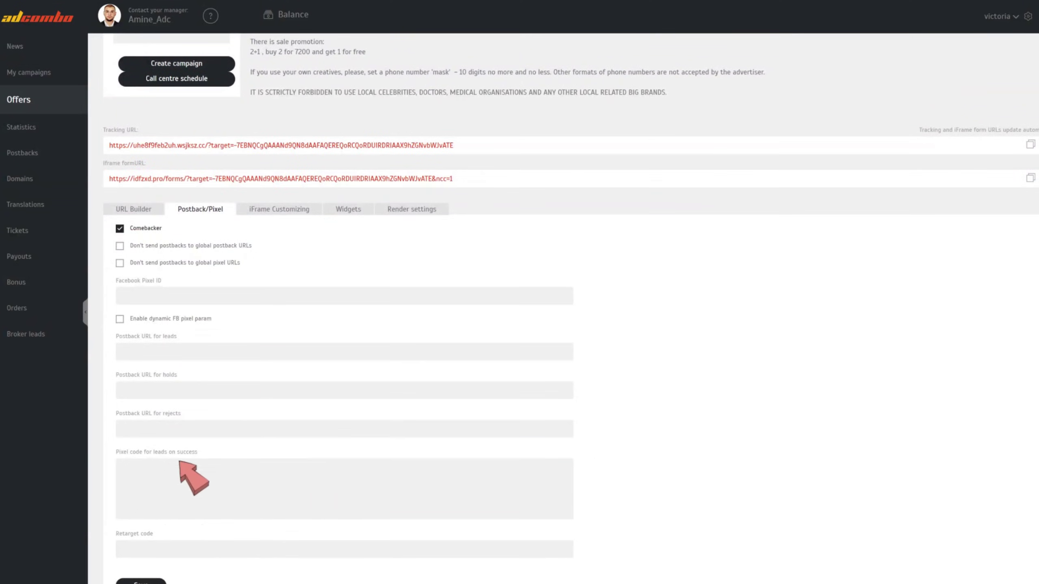
{"action": "scroll", "coordinate": [232, 369], "scroll_direction": "up", "scroll_amount": 1}
{"action": "scroll", "coordinate": [244, 361], "scroll_direction": "up", "scroll_amount": 1}
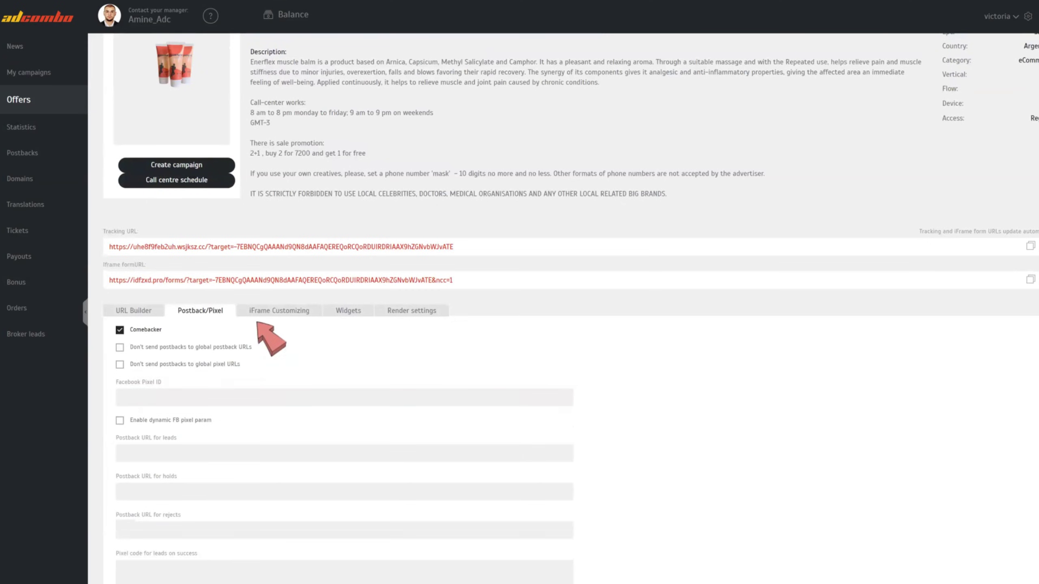
- Switch to the iFrame Customizing tab to see the form options and preview
{"action": "left_click", "coordinate": [260, 315]}
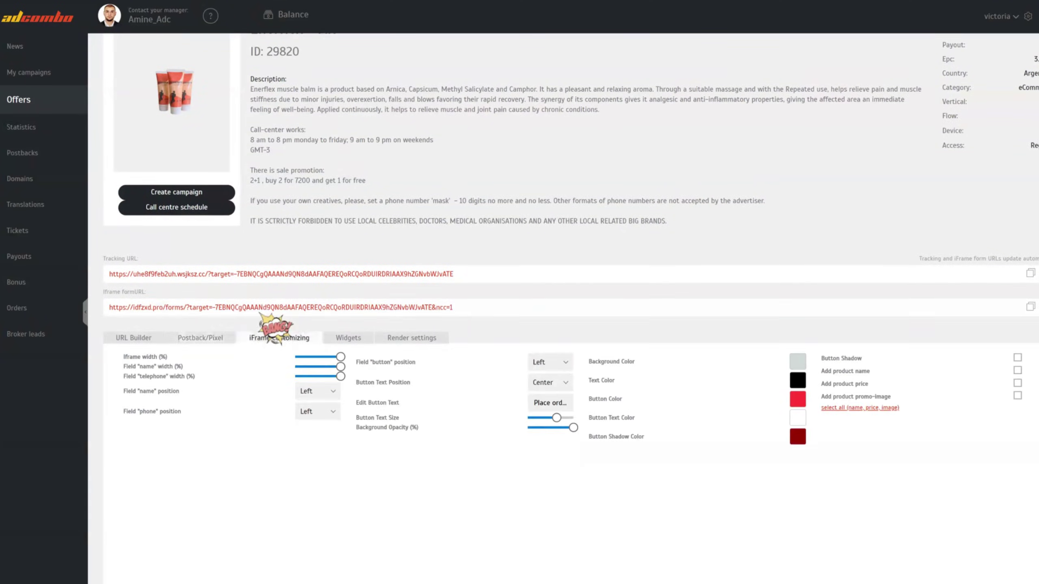
{"action": "scroll", "coordinate": [730, 484], "scroll_direction": "up", "scroll_amount": 1}
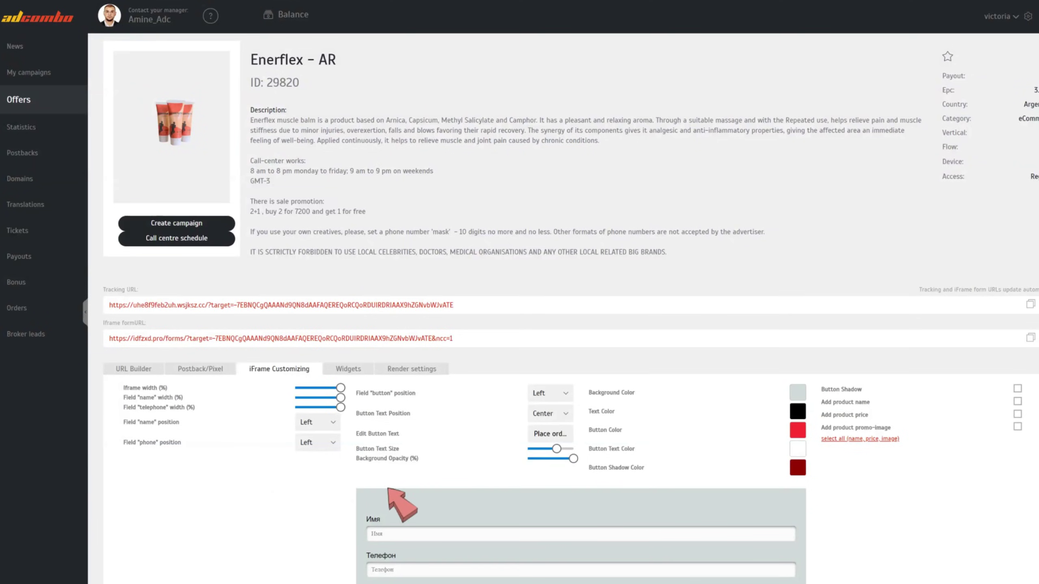
- View the Enerflex – AR offer's widgets, then its render settings with emoji favicon, smartlink and back-button options
{"action": "left_click", "coordinate": [353, 370]}
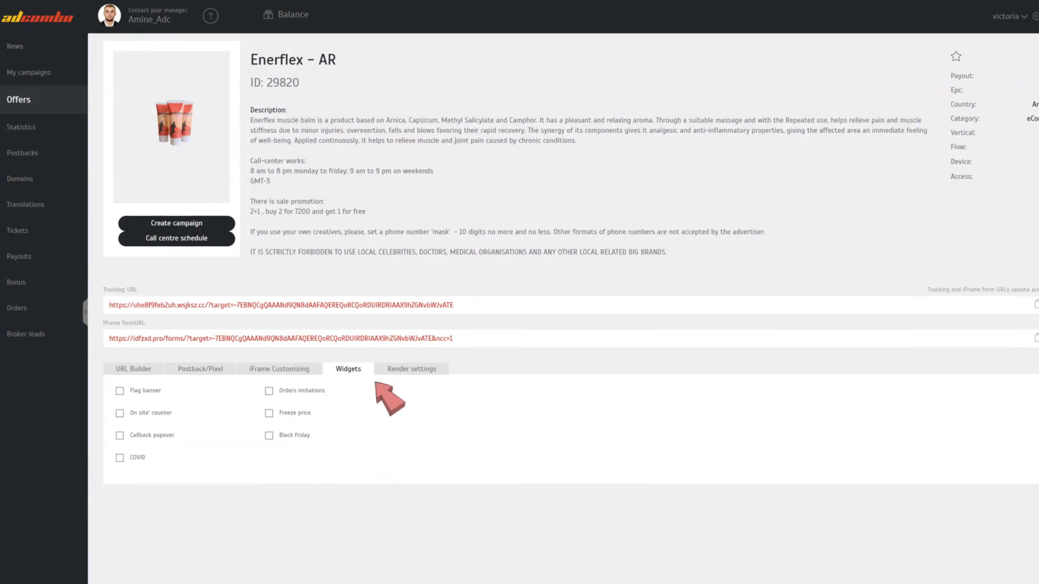
{"action": "left_click", "coordinate": [416, 370]}
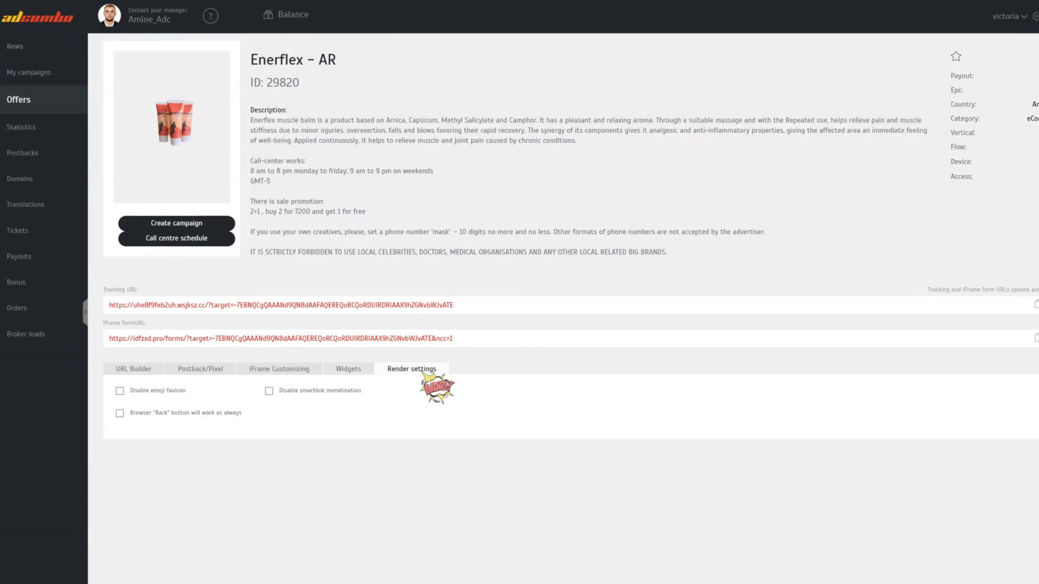